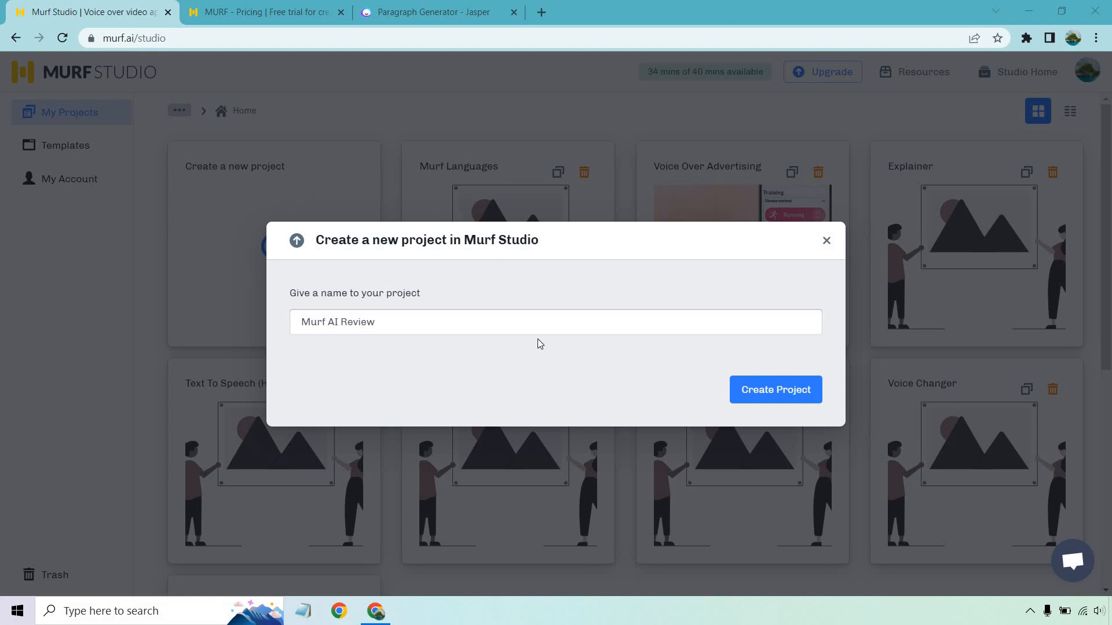
Create the project named Murf AI Review and activate its empty text block for script entry
{"action": "left_click", "coordinate": [767, 390]}
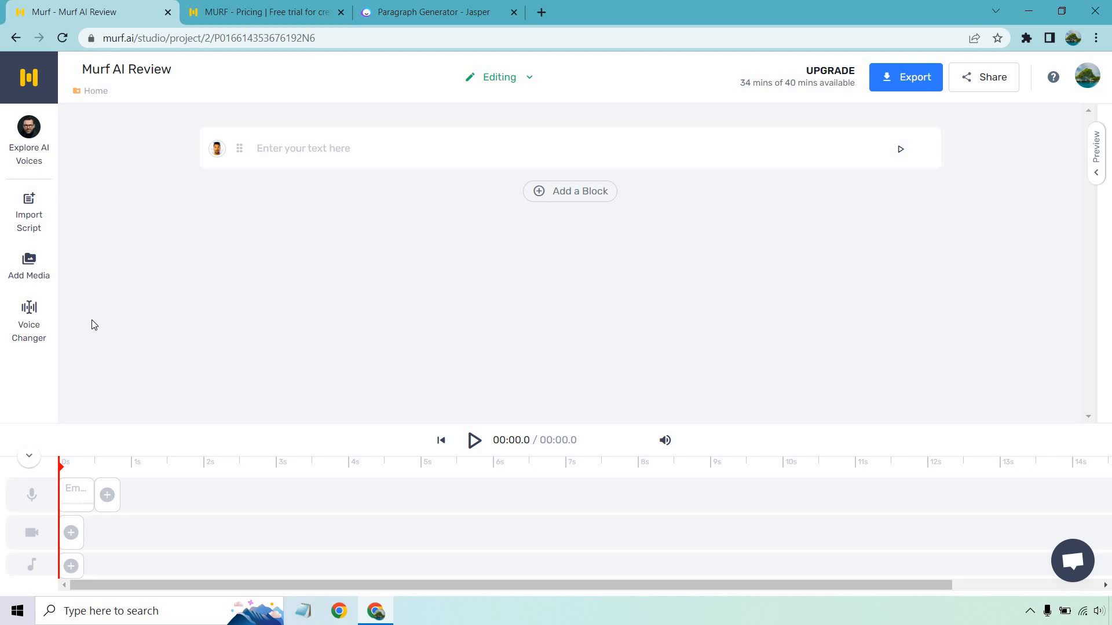
{"action": "left_click", "coordinate": [337, 149]}
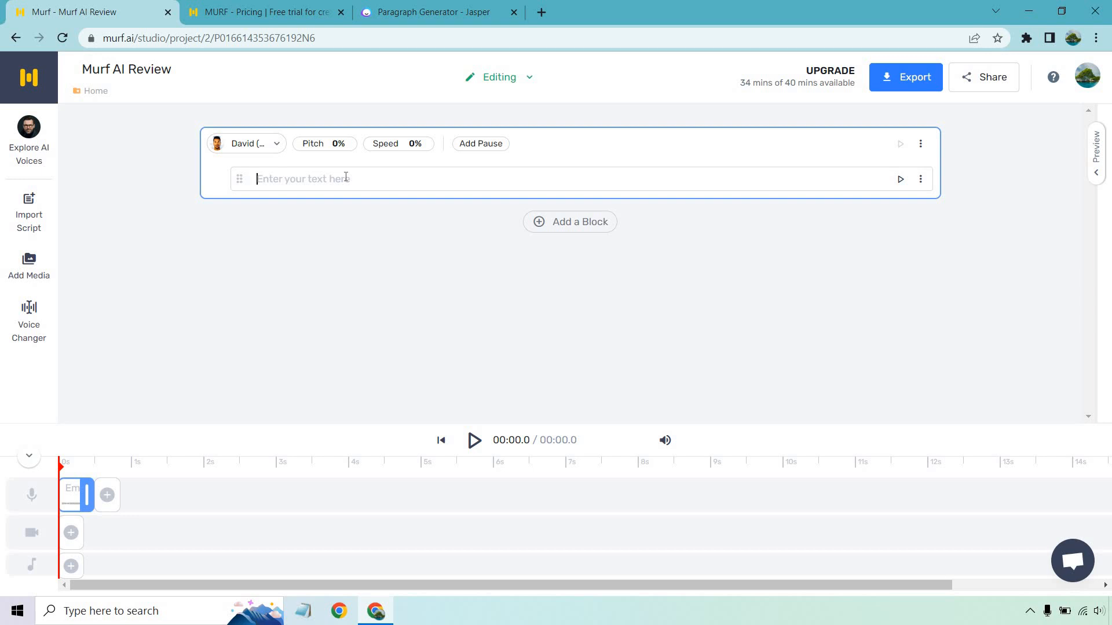
Copy the generated text-to-speech paragraph from Jasper and paste it into the Murf block with the script split by paragraphs
{"action": "left_click", "coordinate": [411, 12]}
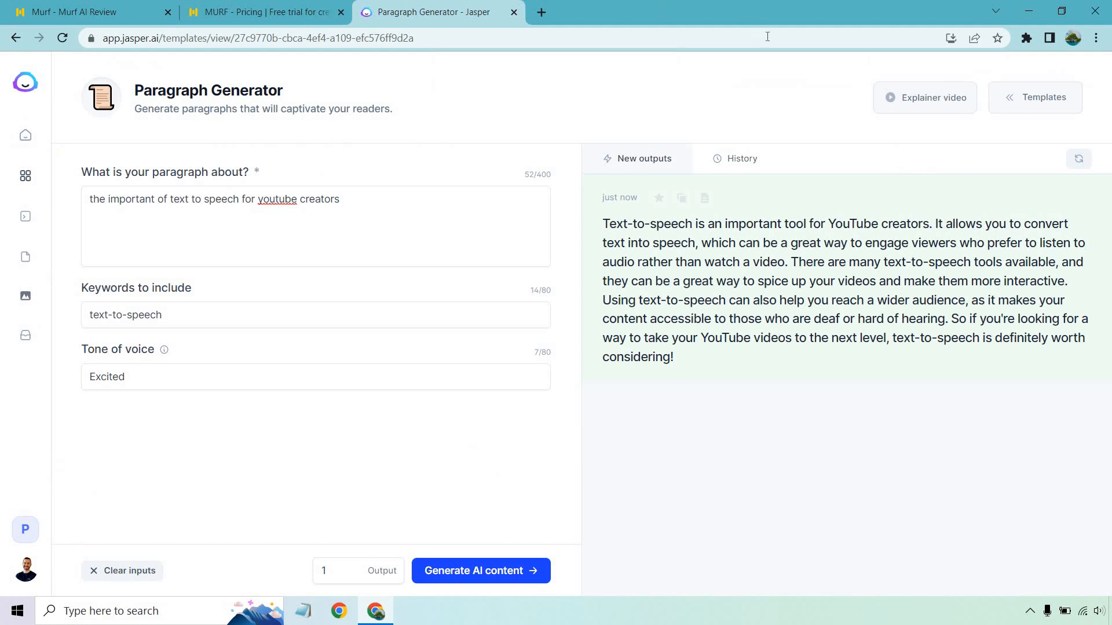
{"action": "left_click", "coordinate": [683, 199]}
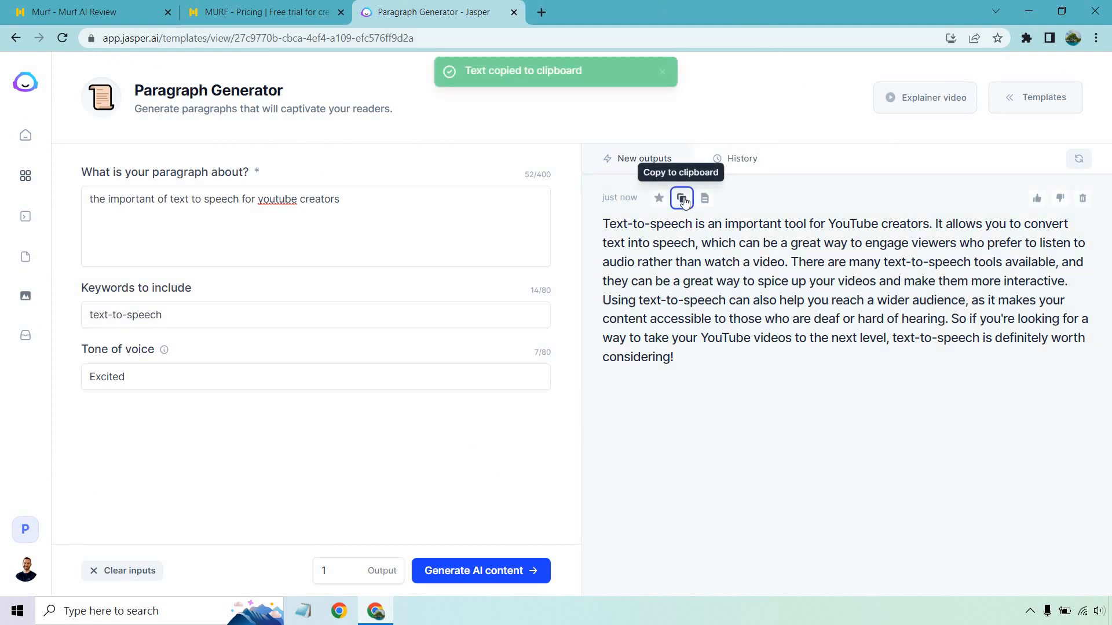
{"action": "left_click", "coordinate": [96, 6]}
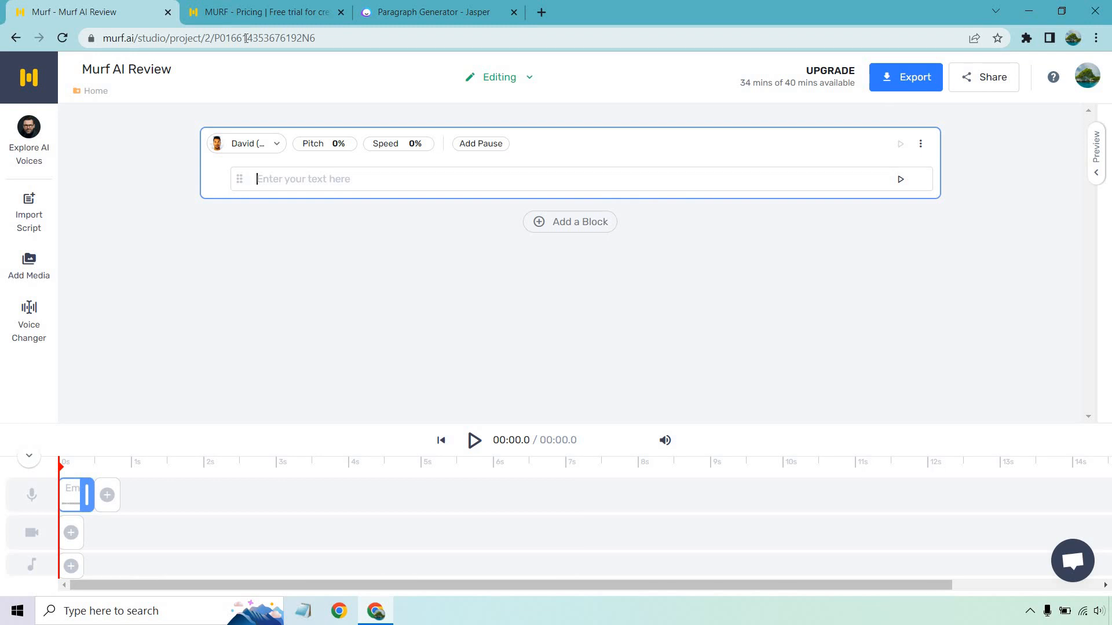
{"action": "key", "text": "ctrl+v"}
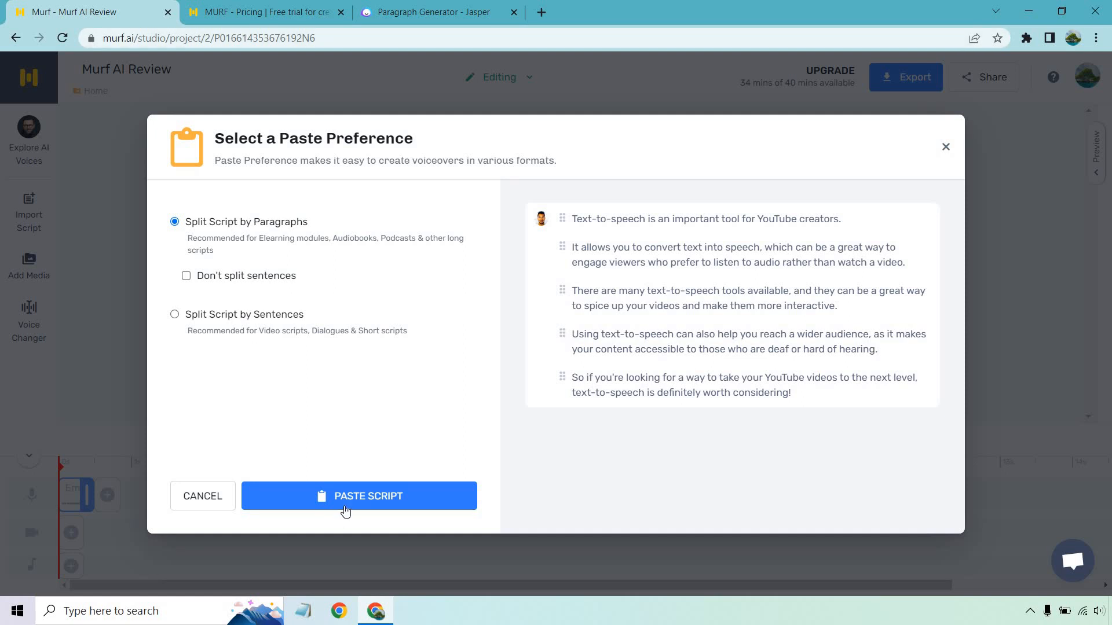
{"action": "left_click", "coordinate": [359, 496]}
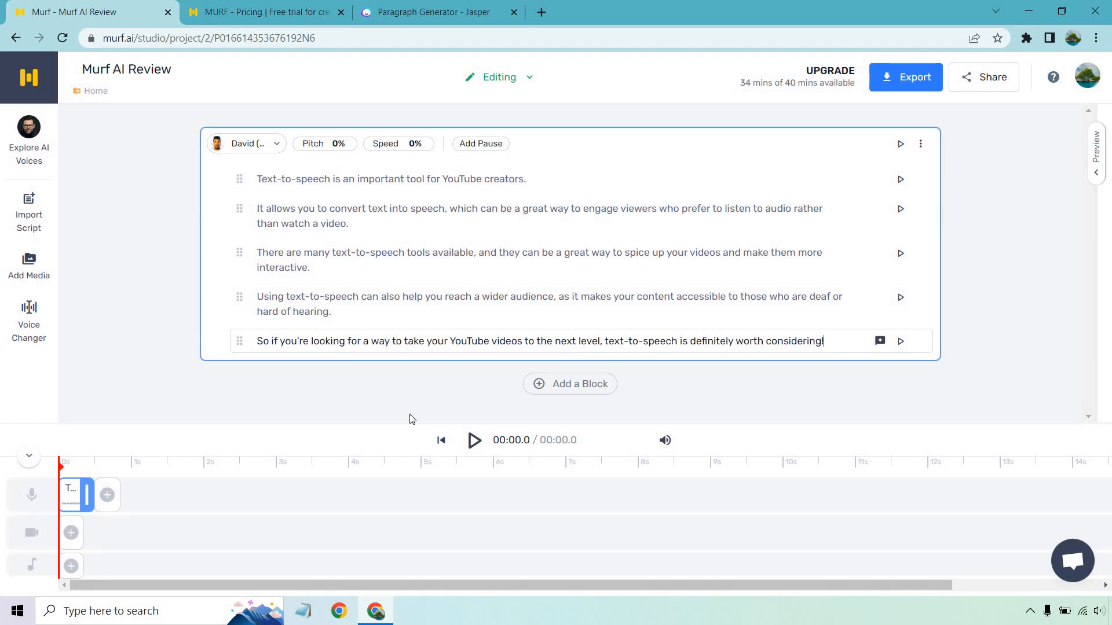
Open the voice selection for the script block and look through the available languages and English accents
{"action": "left_click", "coordinate": [258, 146]}
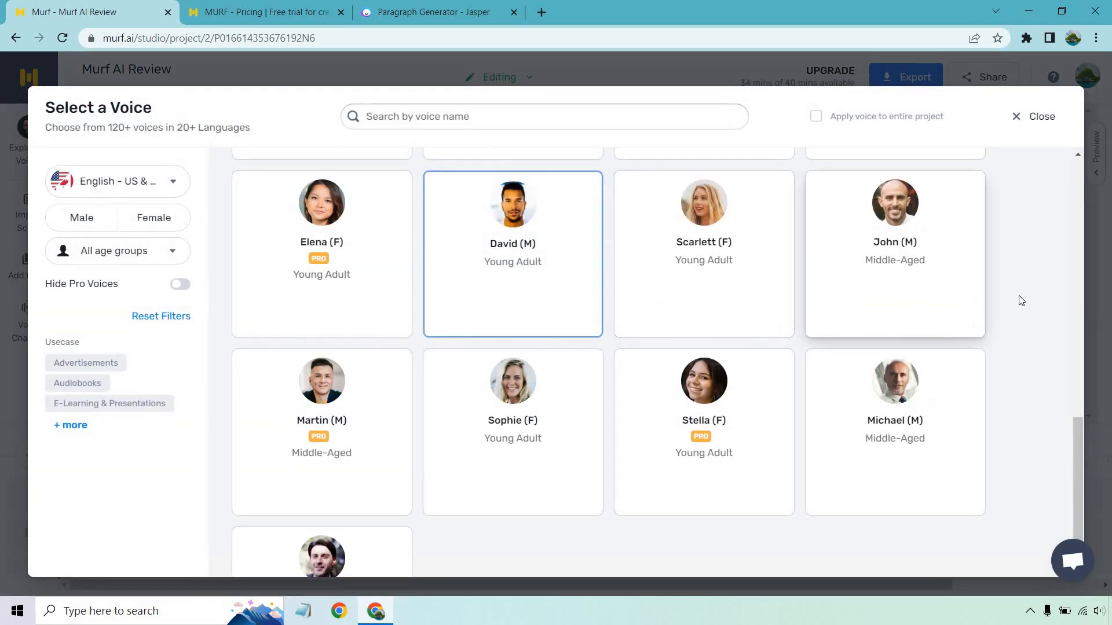
{"action": "scroll", "coordinate": [1029, 300], "scroll_direction": "up", "scroll_amount": 12}
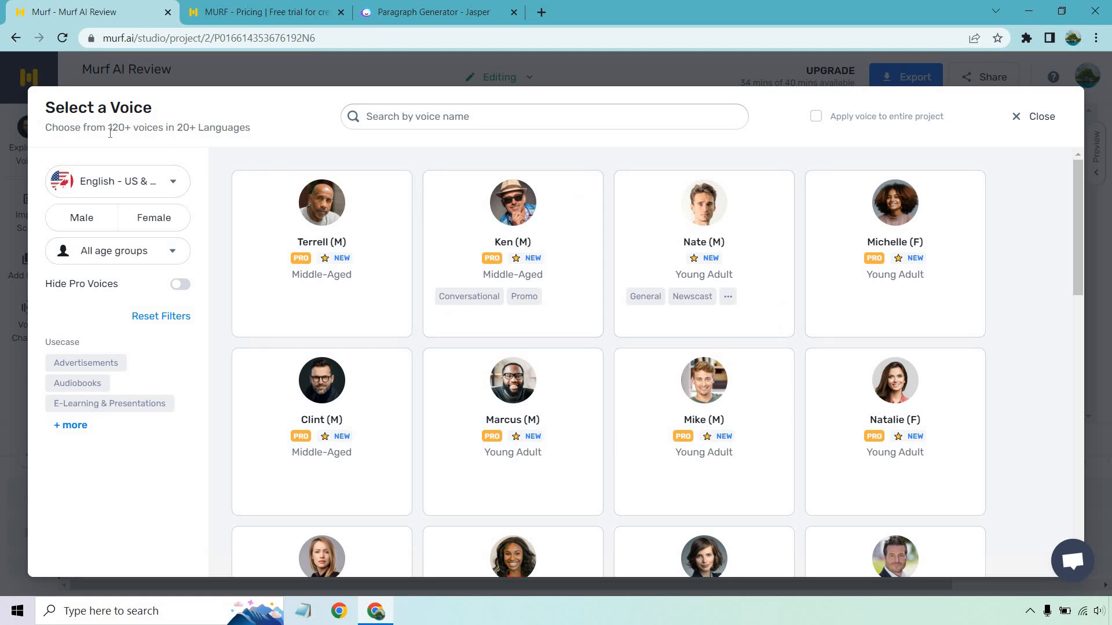
{"action": "left_click", "coordinate": [110, 180]}
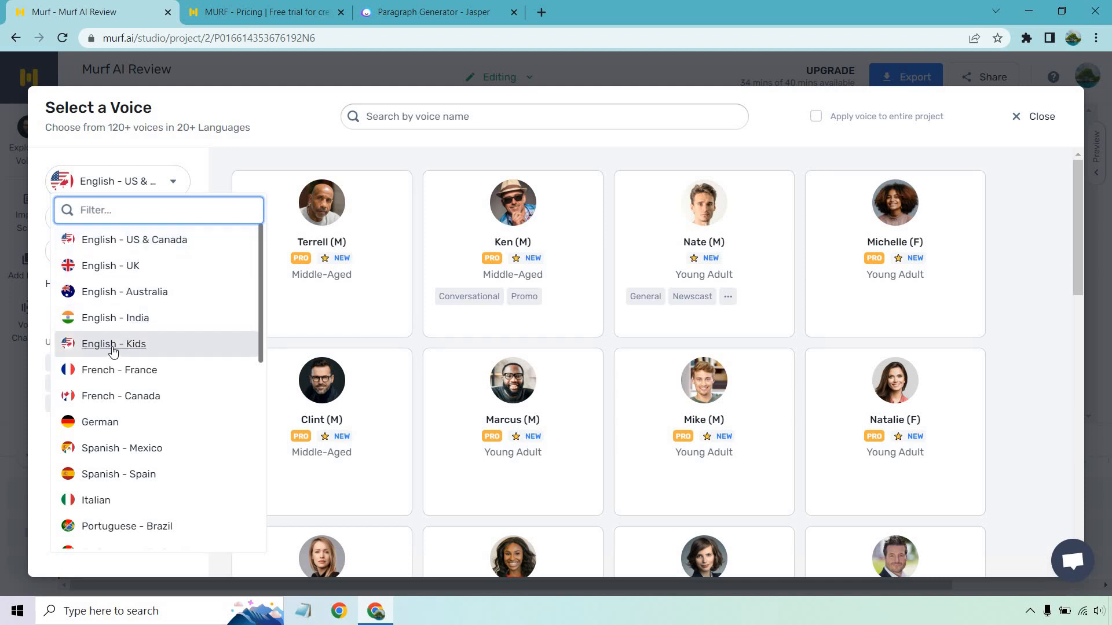
{"action": "scroll", "coordinate": [110, 351], "scroll_direction": "down", "scroll_amount": 2}
{"action": "scroll", "coordinate": [113, 350], "scroll_direction": "down", "scroll_amount": 4}
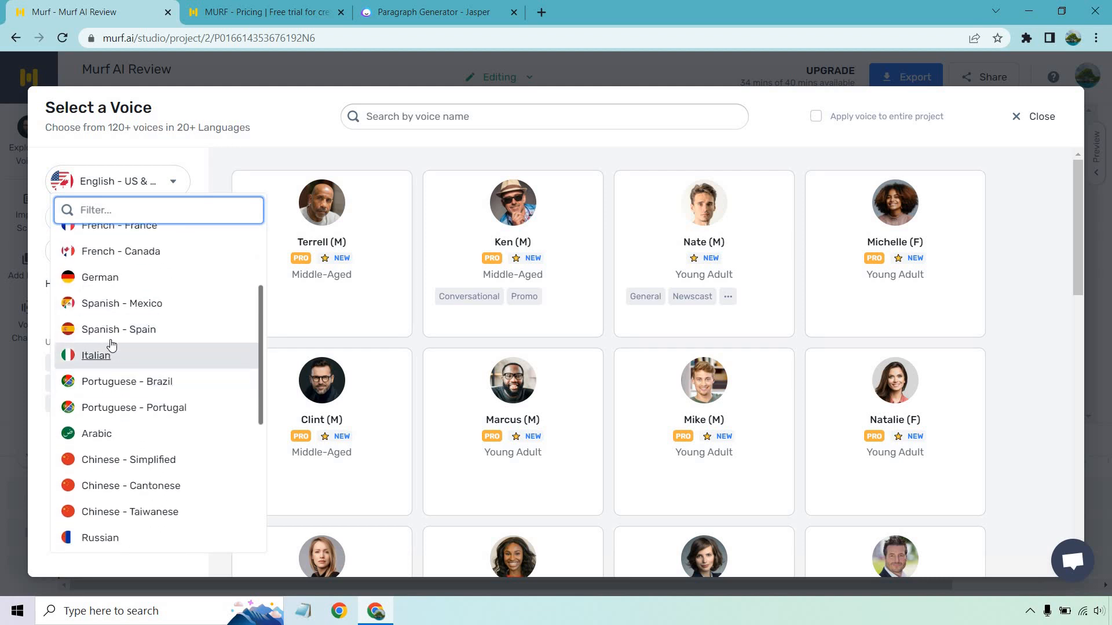
{"action": "scroll", "coordinate": [116, 347], "scroll_direction": "down", "scroll_amount": 5}
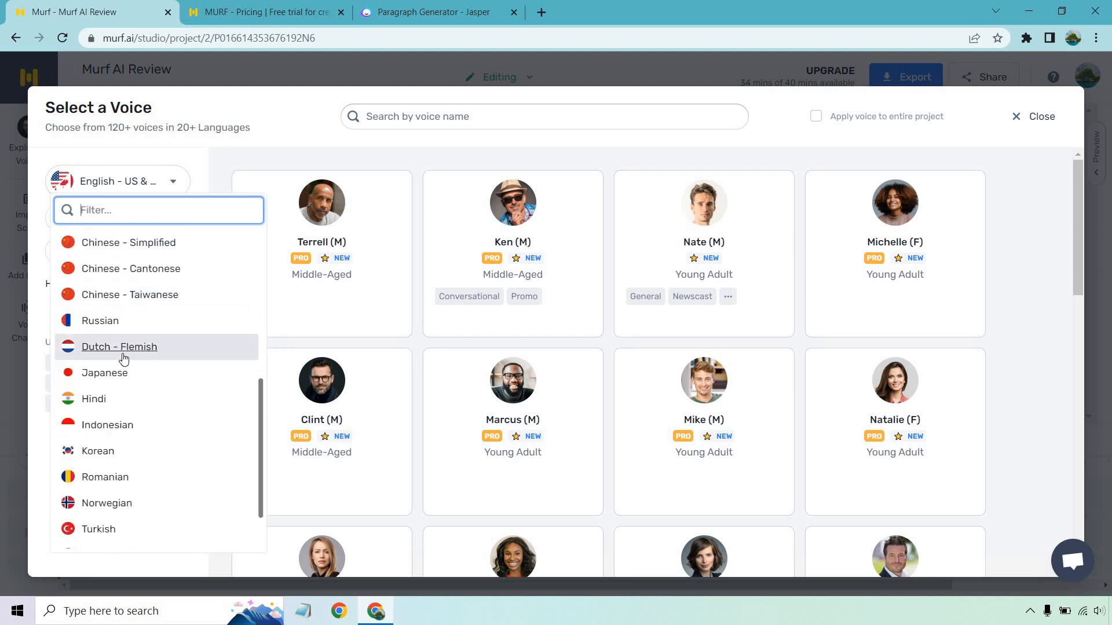
{"action": "scroll", "coordinate": [120, 379], "scroll_direction": "down", "scroll_amount": 1}
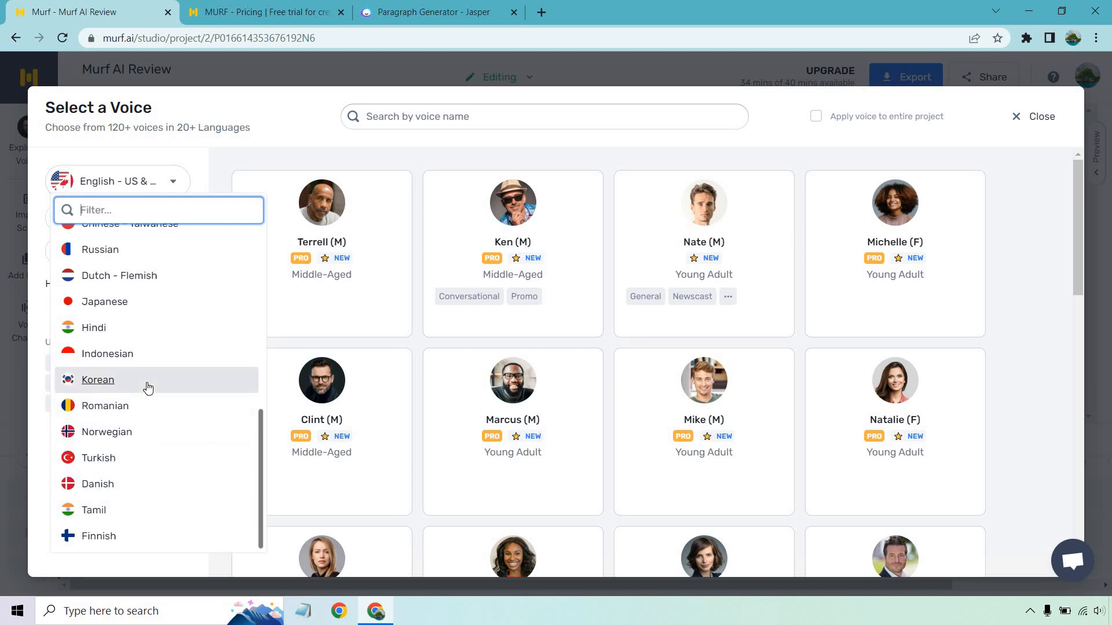
{"action": "scroll", "coordinate": [148, 388], "scroll_direction": "up", "scroll_amount": 8}
{"action": "left_click", "coordinate": [1033, 253]}
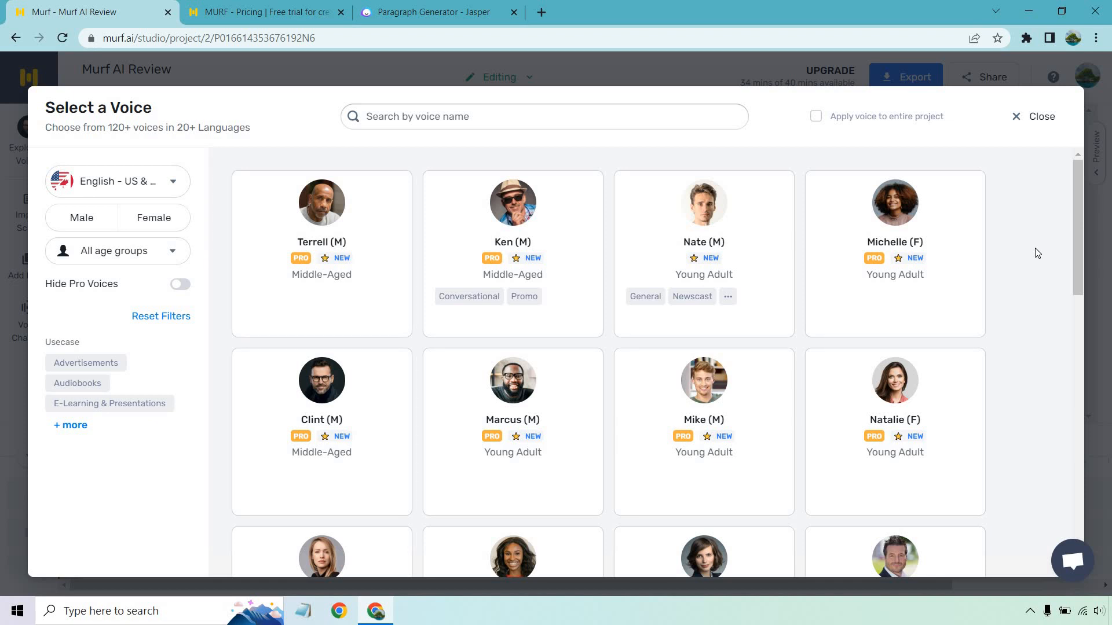
Listen to the sample previews of the Terrell, Marcus and Natalie voices
{"action": "mouse_move", "coordinate": [258, 264]}
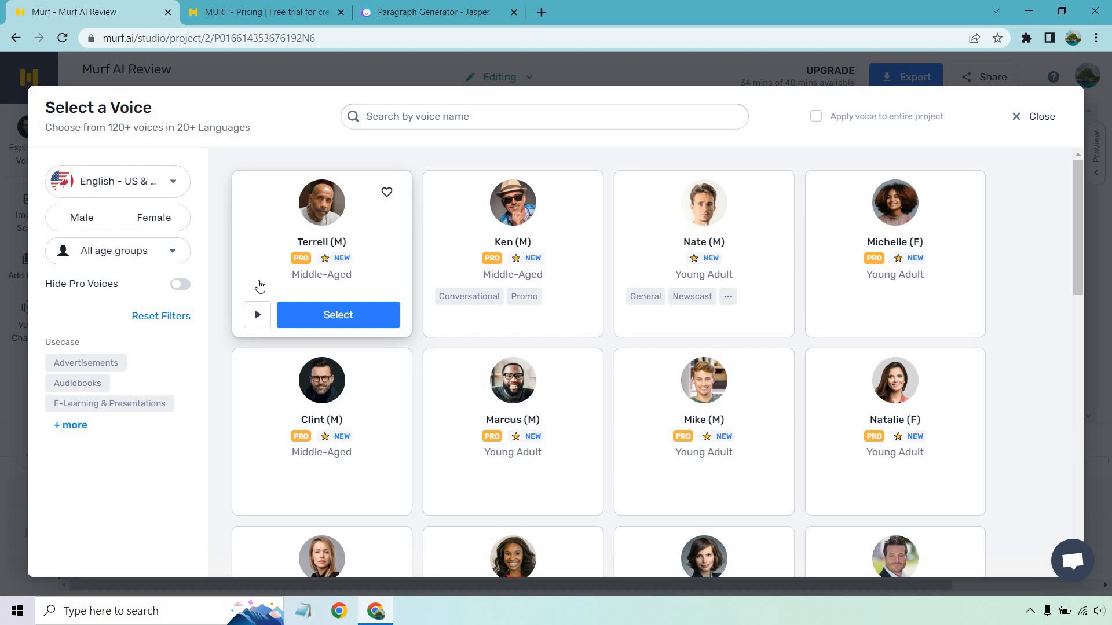
{"action": "left_click", "coordinate": [258, 316]}
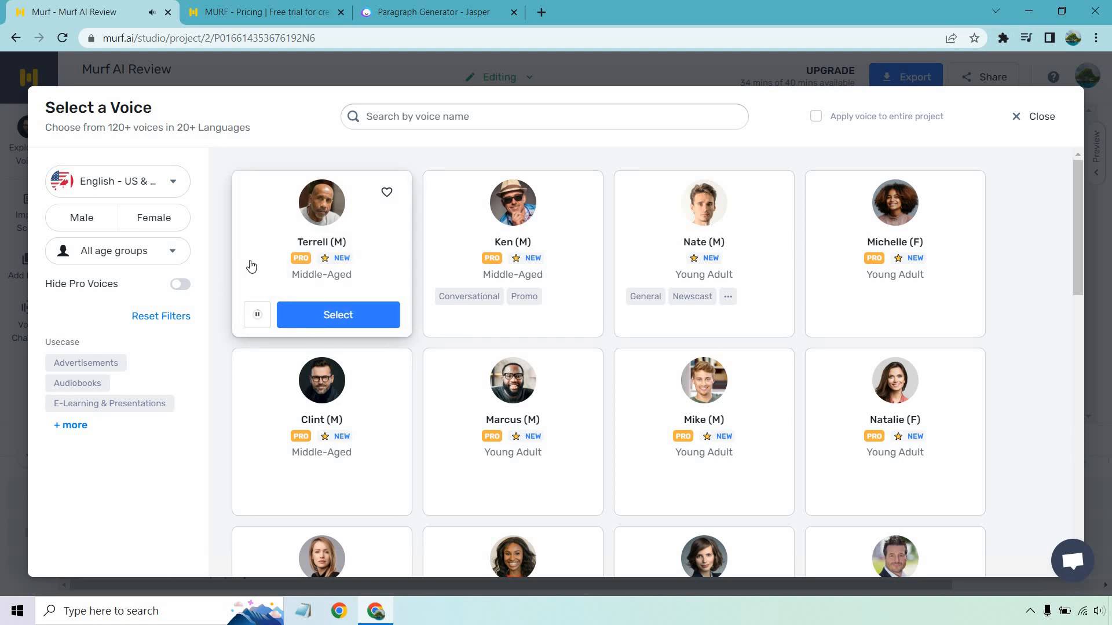
{"action": "left_click", "coordinate": [257, 315]}
{"action": "left_click", "coordinate": [449, 492]}
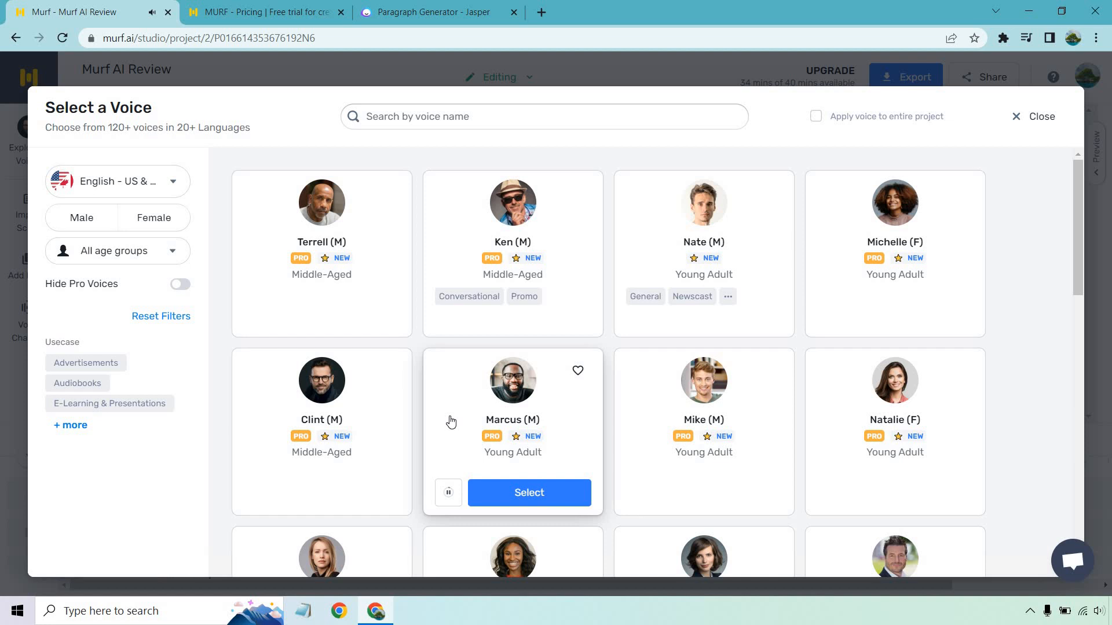
{"action": "left_click", "coordinate": [450, 494]}
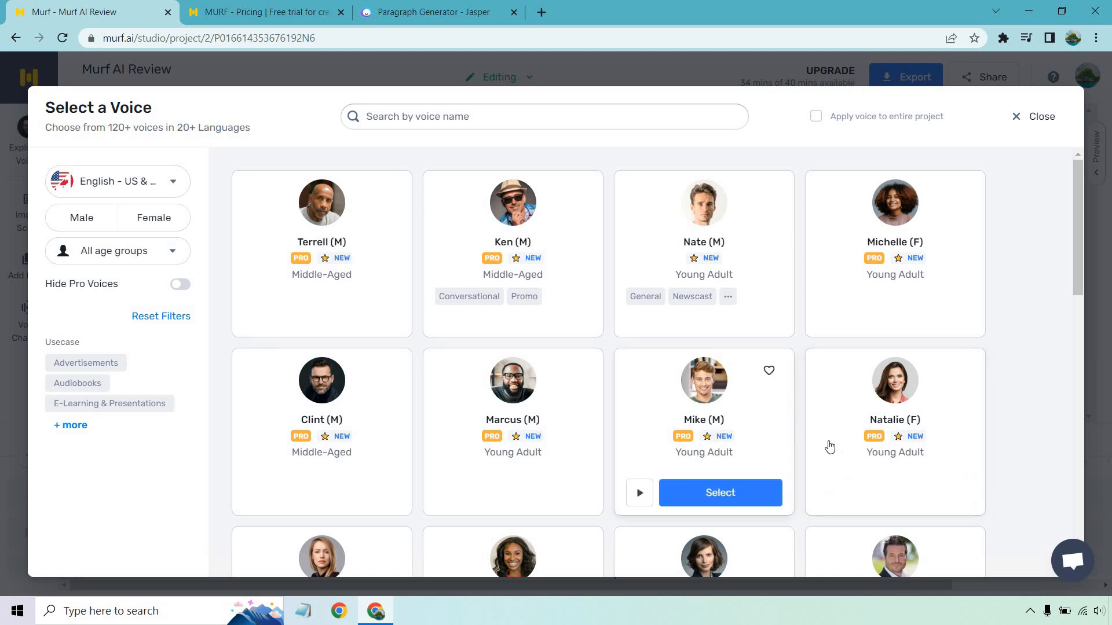
{"action": "left_click", "coordinate": [831, 494]}
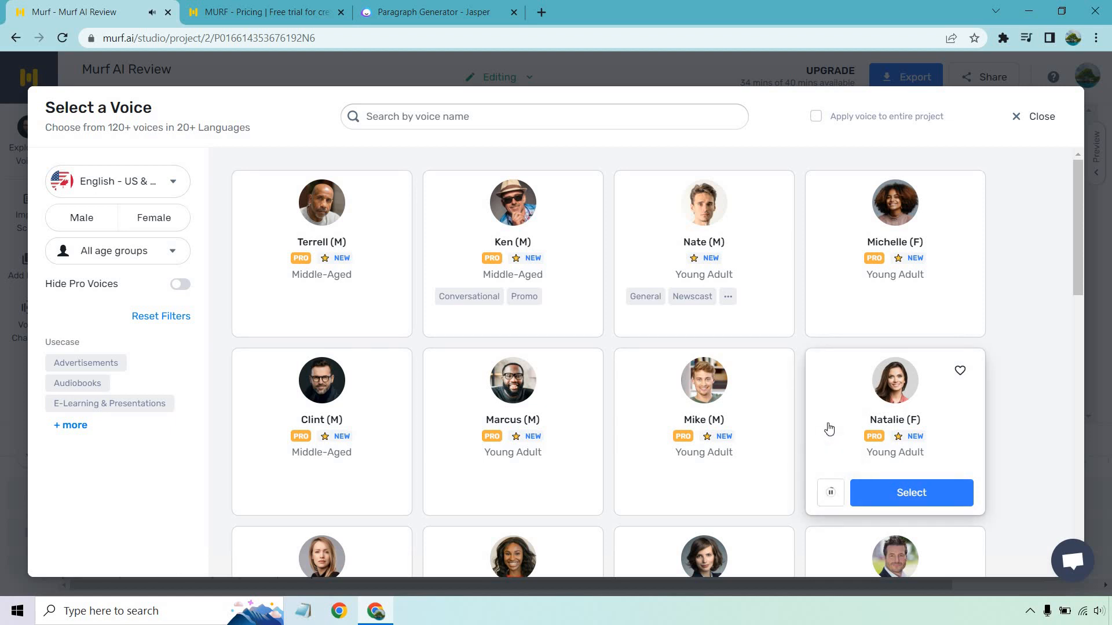
{"action": "left_click", "coordinate": [830, 493]}
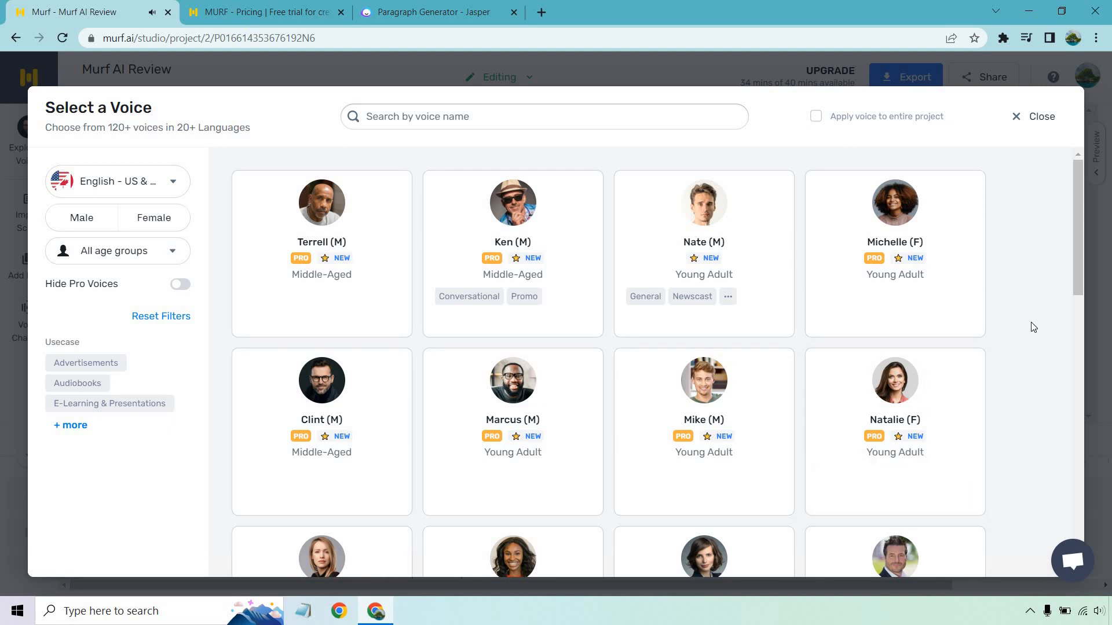
Browse the remaining US and Canada English voices and listen to the David voice sample
{"action": "scroll", "coordinate": [1037, 300], "scroll_direction": "down", "scroll_amount": 1}
{"action": "scroll", "coordinate": [1036, 299], "scroll_direction": "up", "scroll_amount": 1}
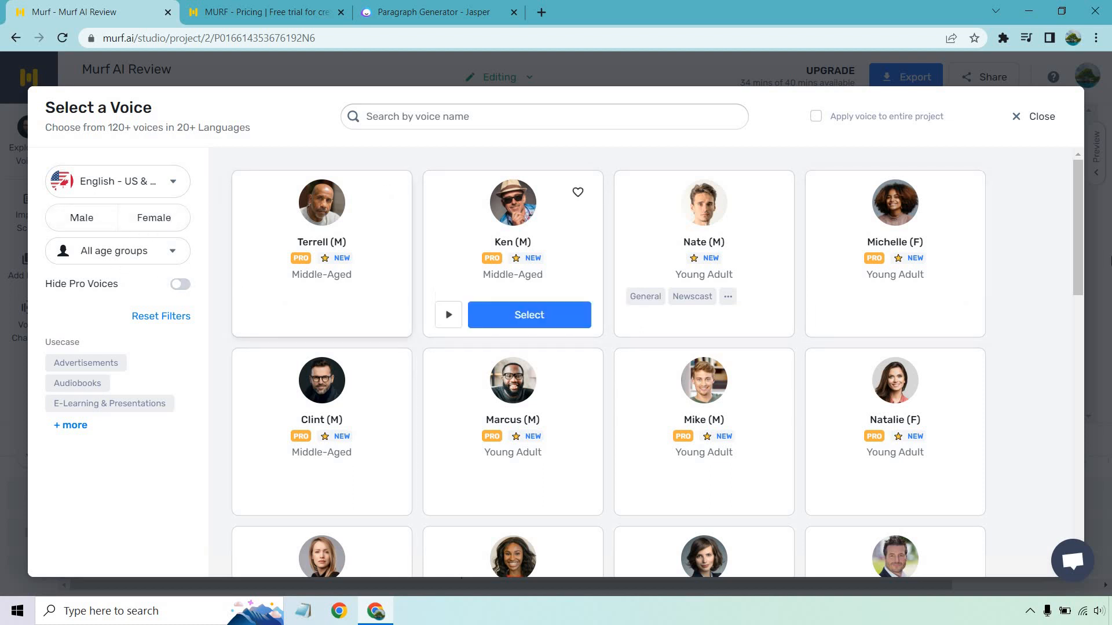
{"action": "scroll", "coordinate": [1043, 224], "scroll_direction": "down", "scroll_amount": 3}
{"action": "scroll", "coordinate": [1043, 224], "scroll_direction": "down", "scroll_amount": 9}
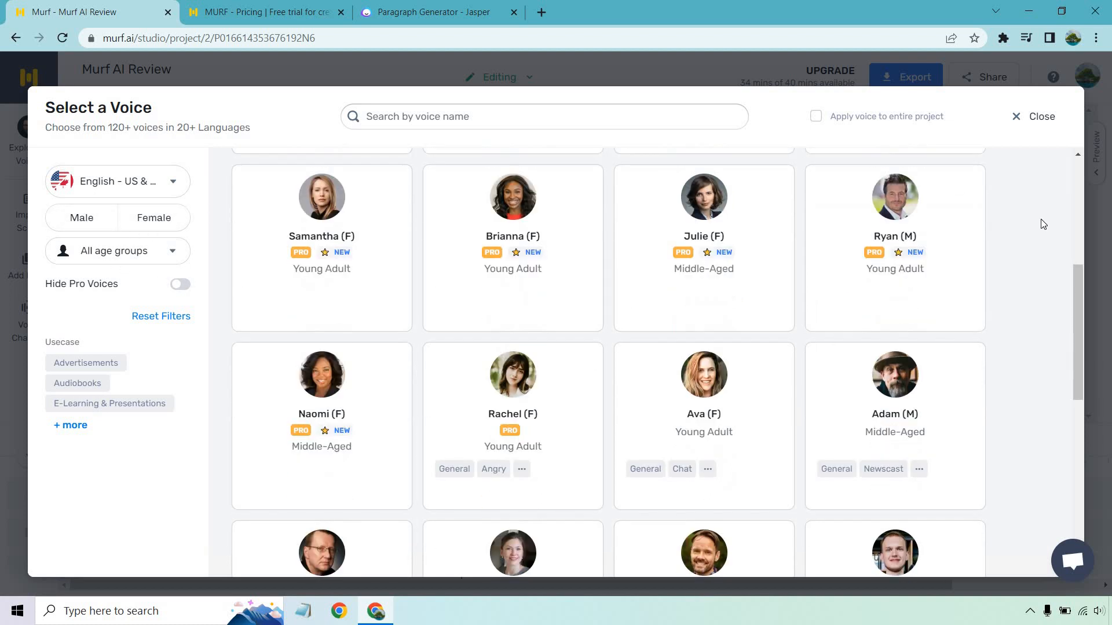
{"action": "scroll", "coordinate": [857, 257], "scroll_direction": "up", "scroll_amount": 1}
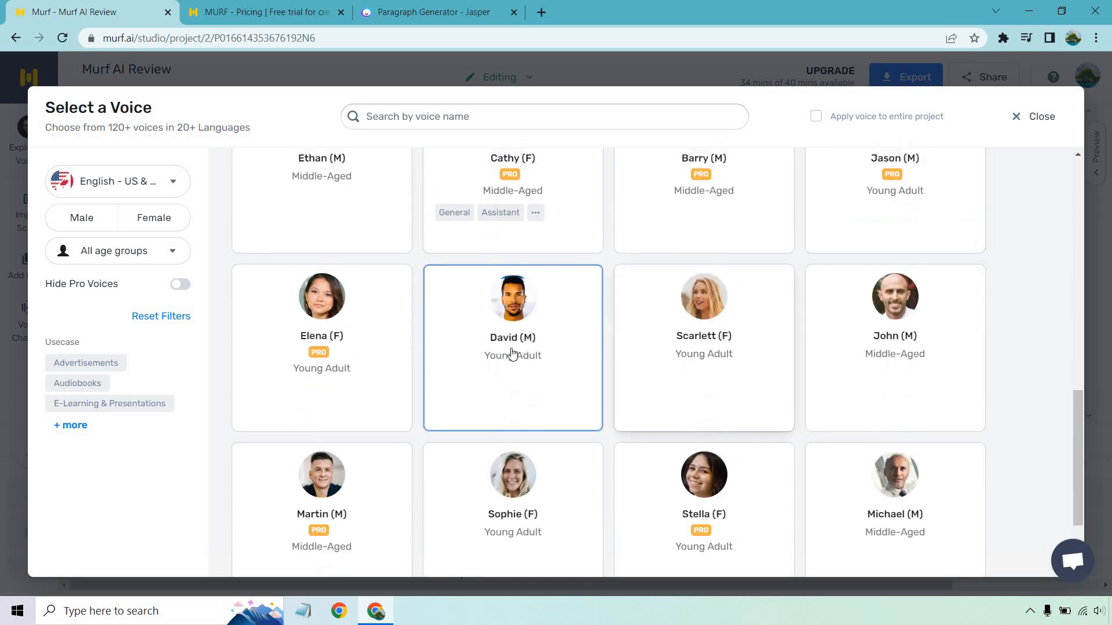
{"action": "mouse_move", "coordinate": [452, 395]}
{"action": "left_click", "coordinate": [451, 412]}
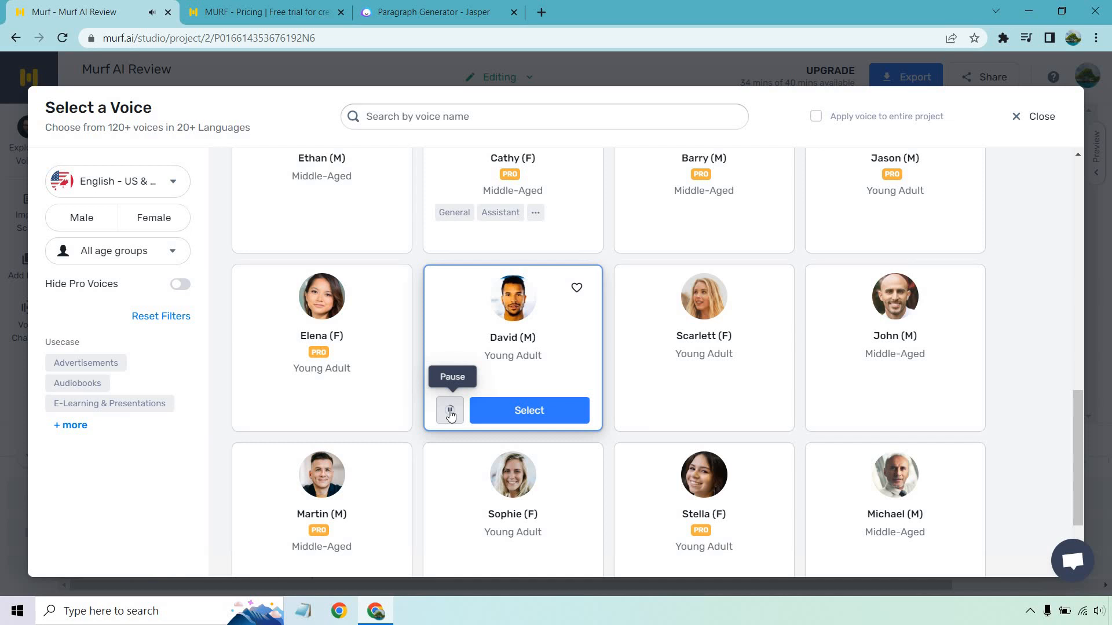
{"action": "scroll", "coordinate": [856, 340], "scroll_direction": "down", "scroll_amount": 5}
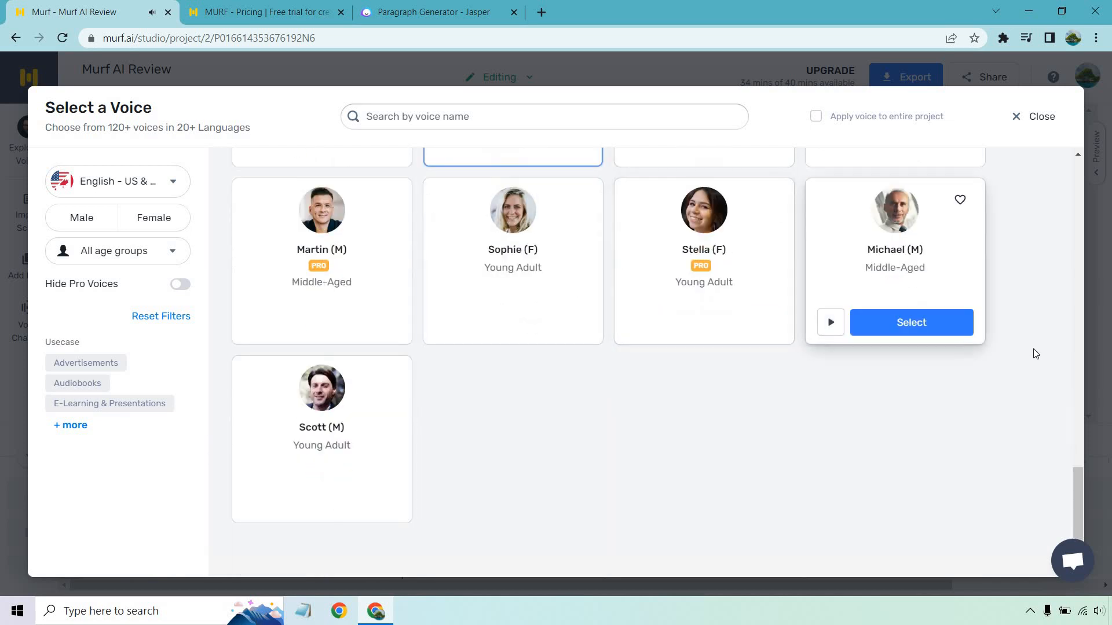
Choose the Nate voice for the script and apply it to the entire project
{"action": "scroll", "coordinate": [1040, 354], "scroll_direction": "up", "scroll_amount": 5}
{"action": "scroll", "coordinate": [1041, 353], "scroll_direction": "up", "scroll_amount": 10}
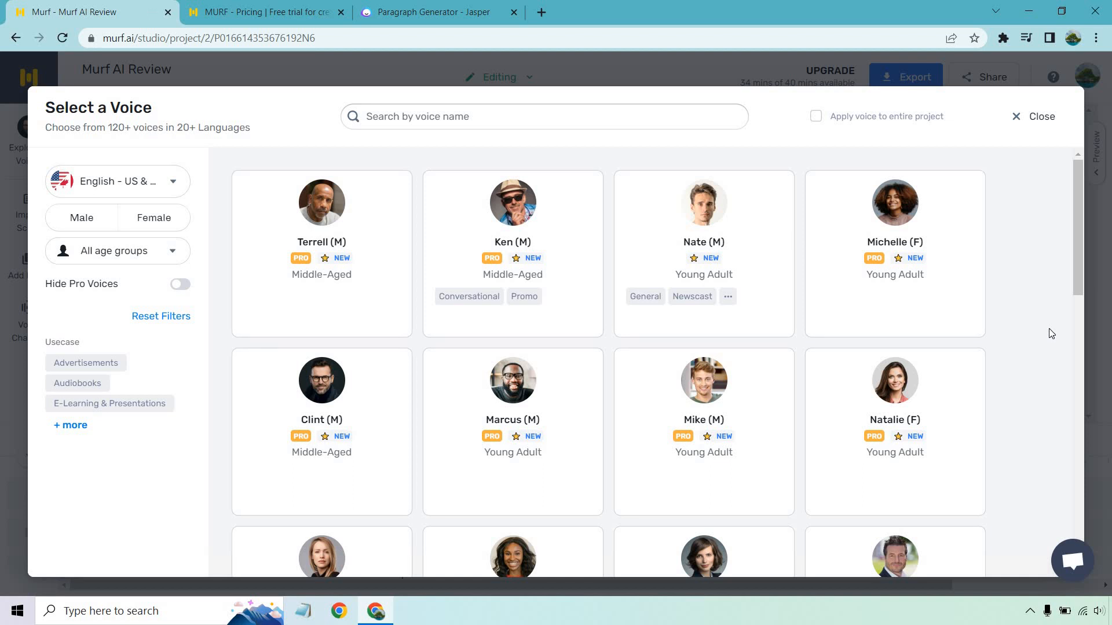
{"action": "left_click", "coordinate": [815, 118]}
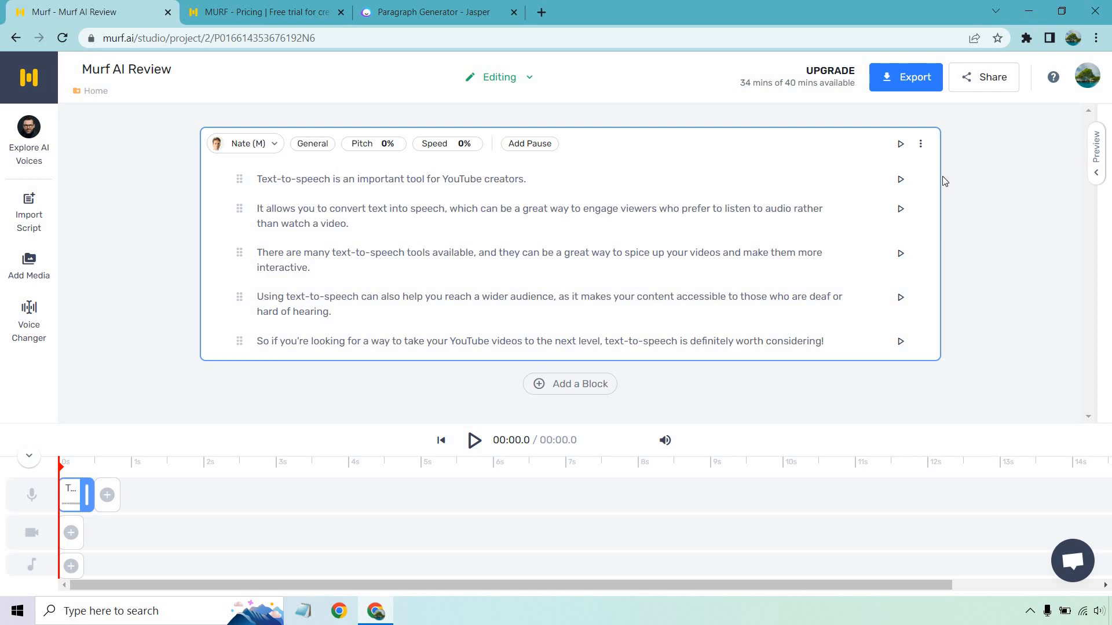
Generate the audio for each sentence in the script block
{"action": "left_click", "coordinate": [901, 183]}
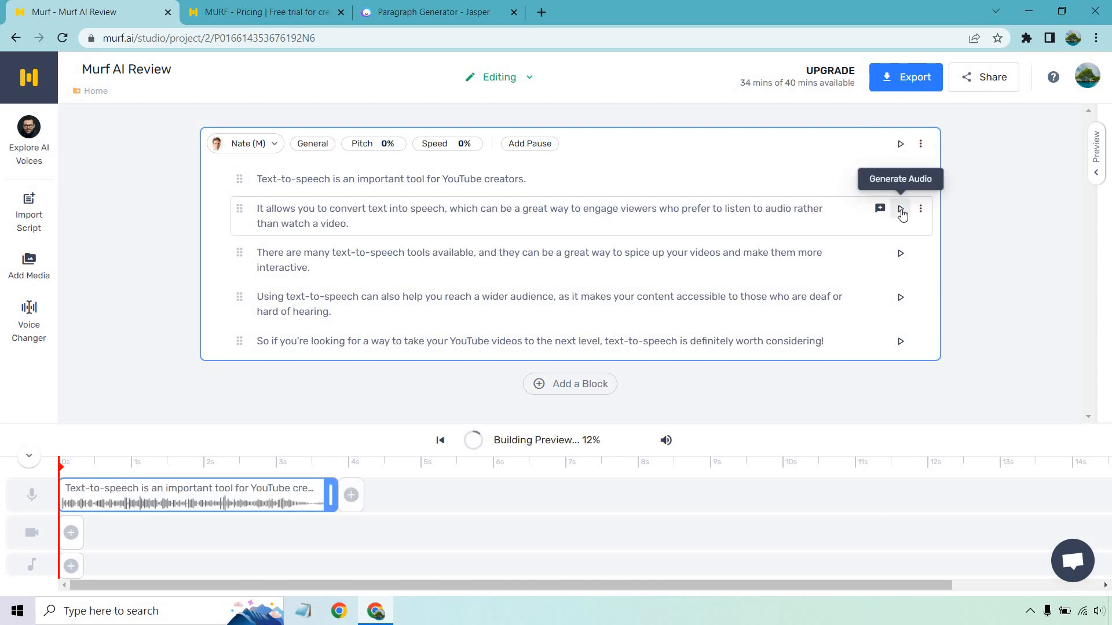
{"action": "left_click", "coordinate": [901, 210]}
{"action": "left_click", "coordinate": [901, 253]}
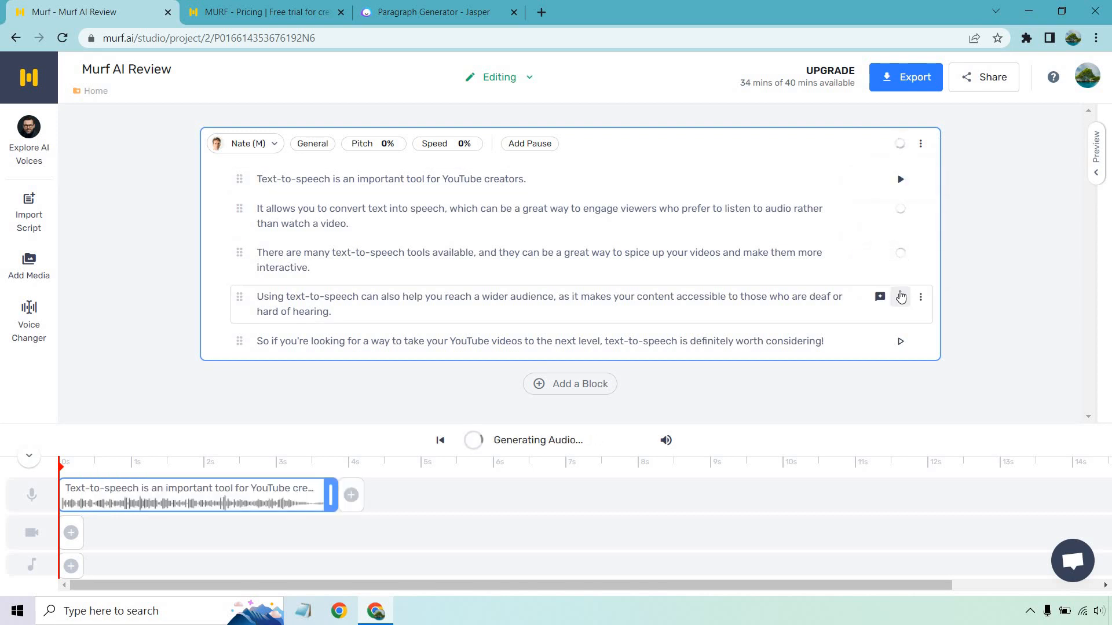
{"action": "left_click", "coordinate": [901, 297]}
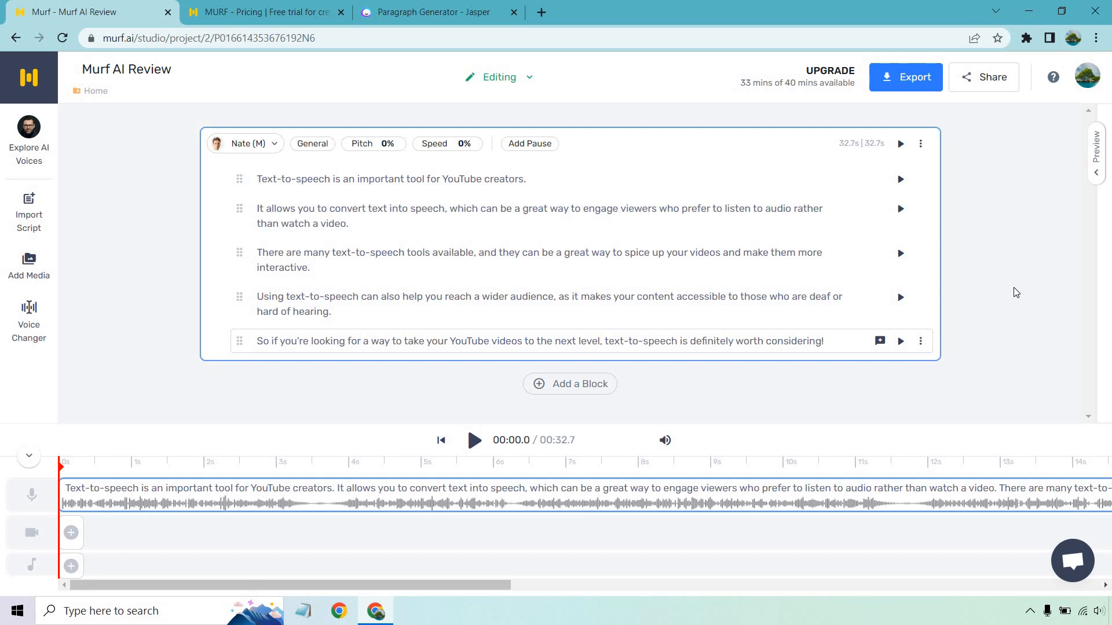
Play the generated voiceover from the start and pause it after about 11 seconds
{"action": "left_click", "coordinate": [474, 438]}
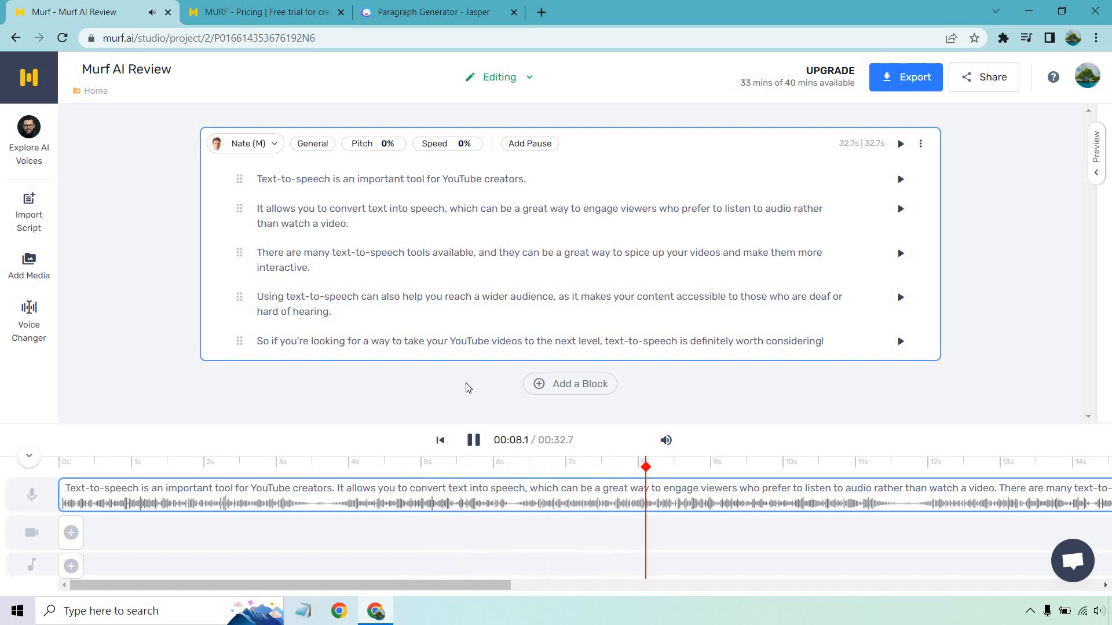
{"action": "left_click", "coordinate": [470, 441]}
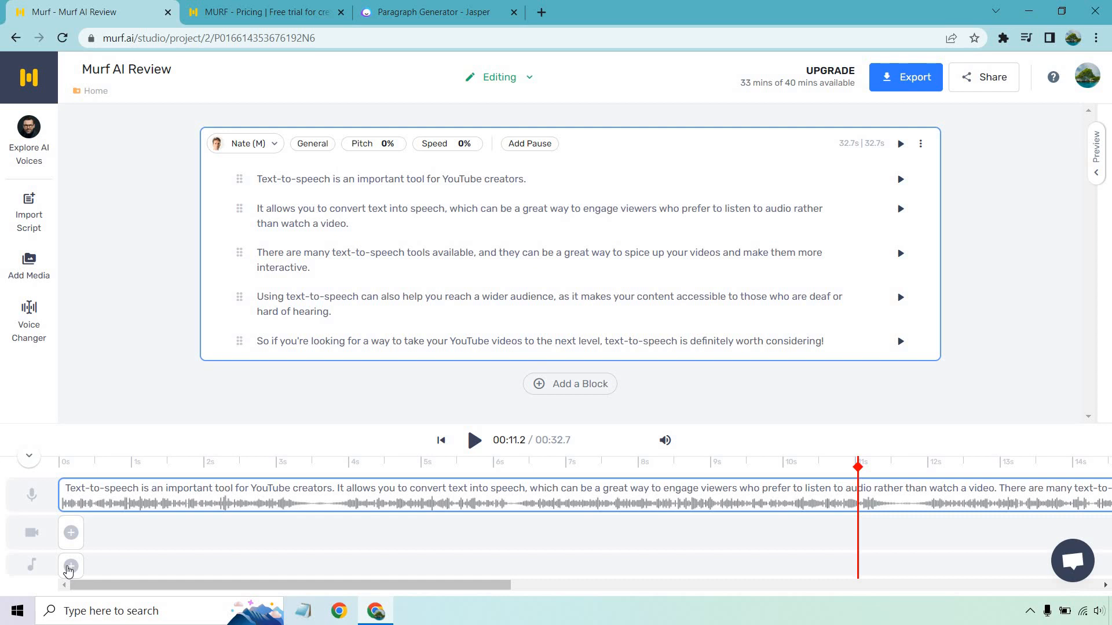
Review the monthly Murf pricing plans, and open the export options of the Murf AI Review project
{"action": "key", "text": "ctrl+Tab"}
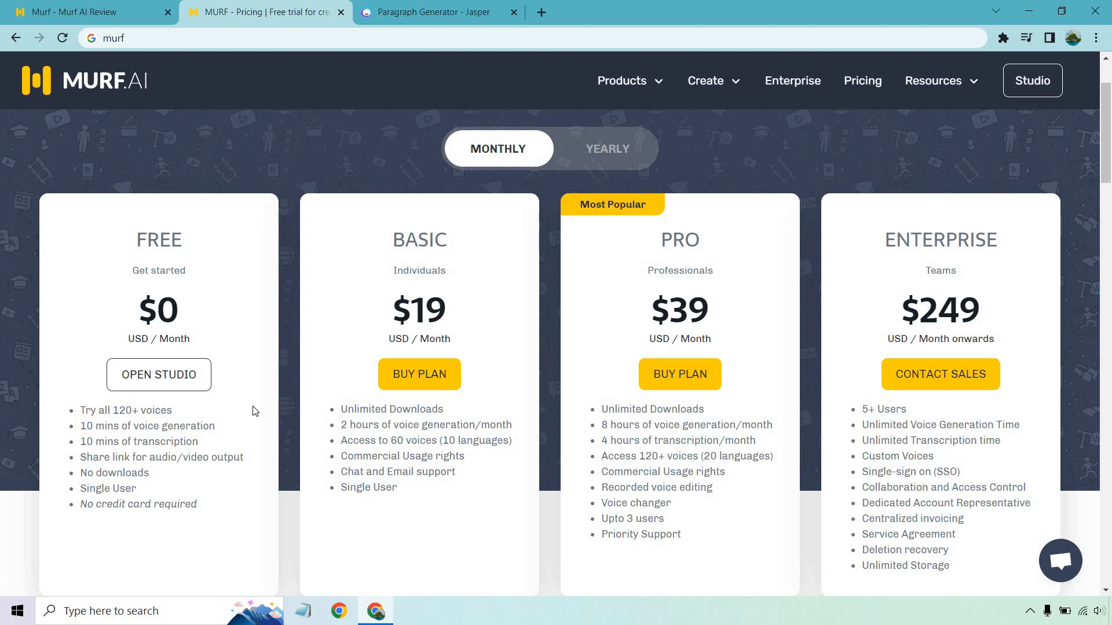
{"action": "left_click", "coordinate": [87, 12]}
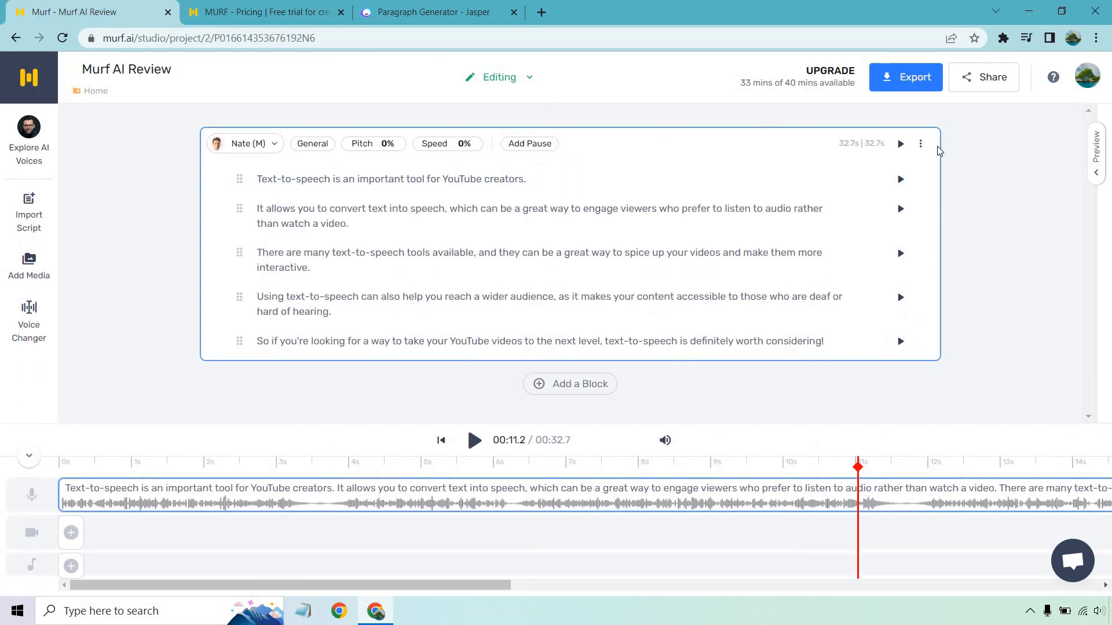
{"action": "left_click", "coordinate": [927, 84]}
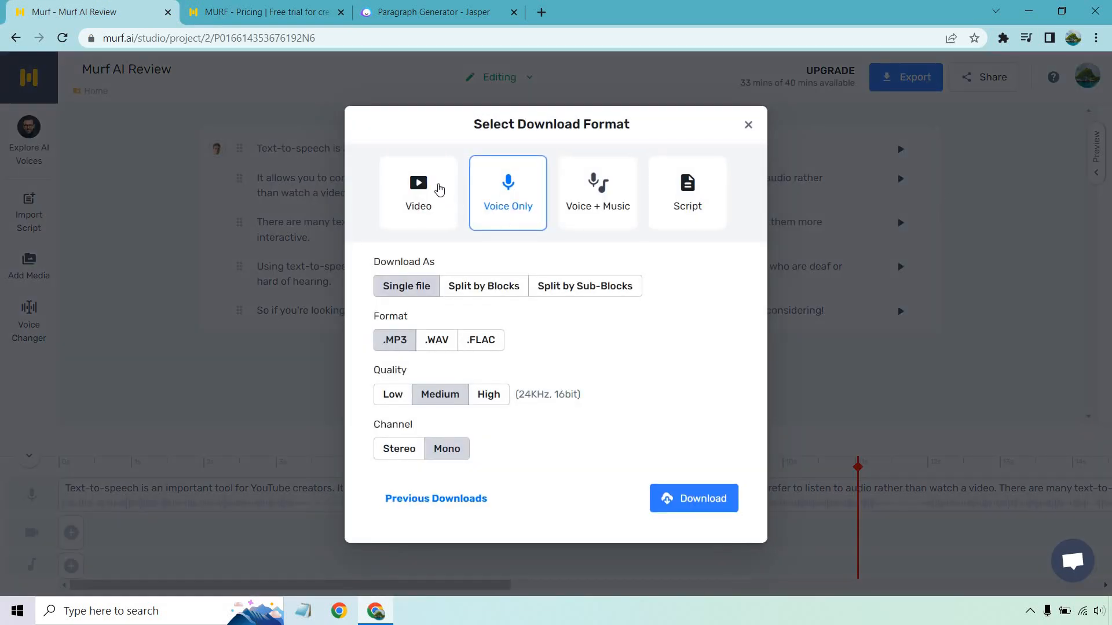
Examine the Video, Voice Only, Voice + Music and Script download formats, trying High quality for the voice-only export
{"action": "left_click", "coordinate": [439, 190]}
{"action": "left_click", "coordinate": [508, 192]}
{"action": "left_click", "coordinate": [492, 399]}
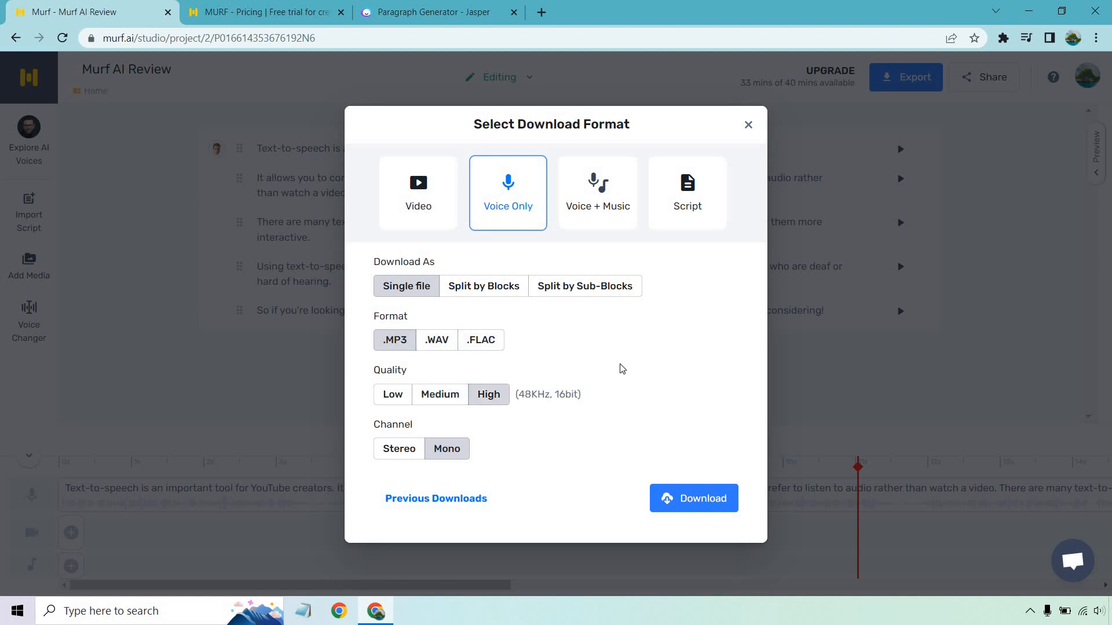
{"action": "left_click", "coordinate": [605, 209]}
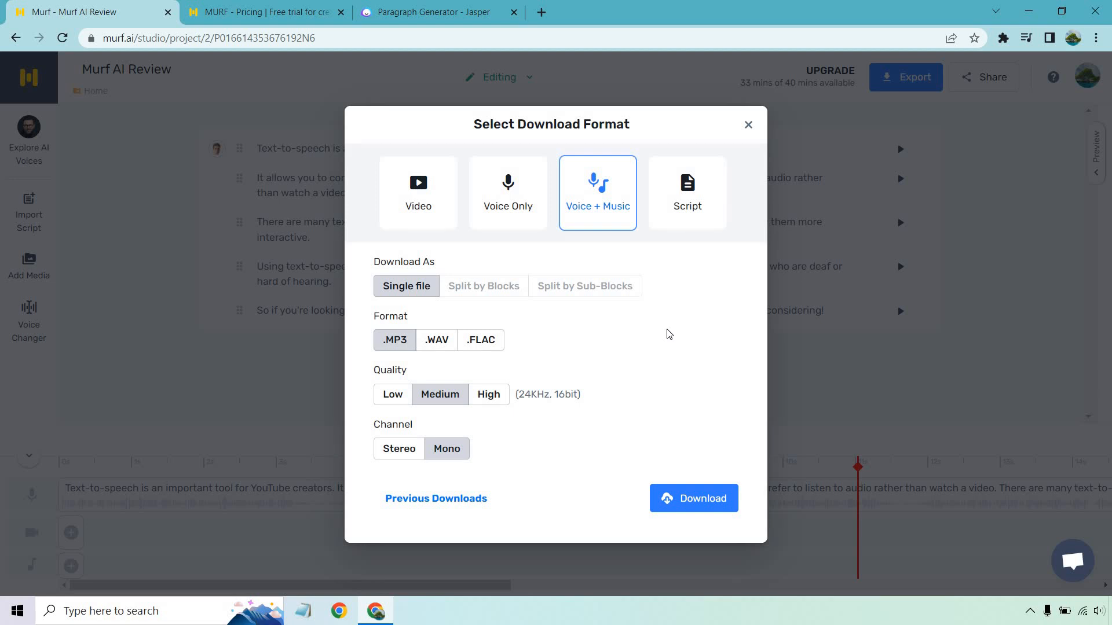
{"action": "left_click", "coordinate": [706, 202]}
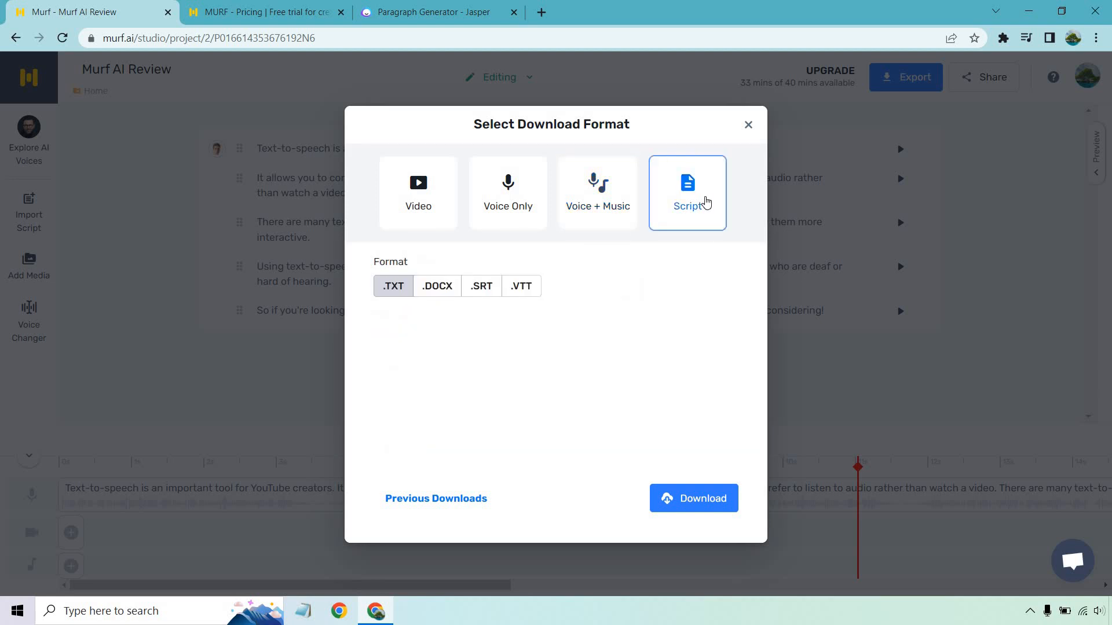
Review the Enterprise plan's monthly price on the Murf pricing page and the feature comparison of the Free, Basic and Pro plans
{"action": "left_click", "coordinate": [266, 12]}
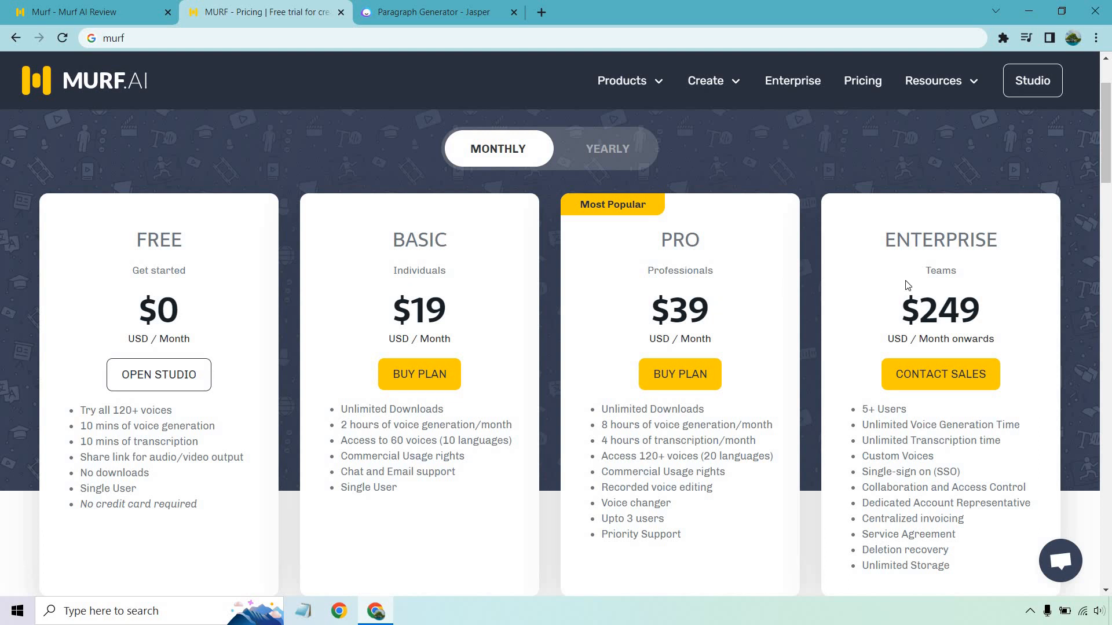
{"action": "left_click_drag", "start_coordinate": [904, 310], "coordinate": [991, 313]}
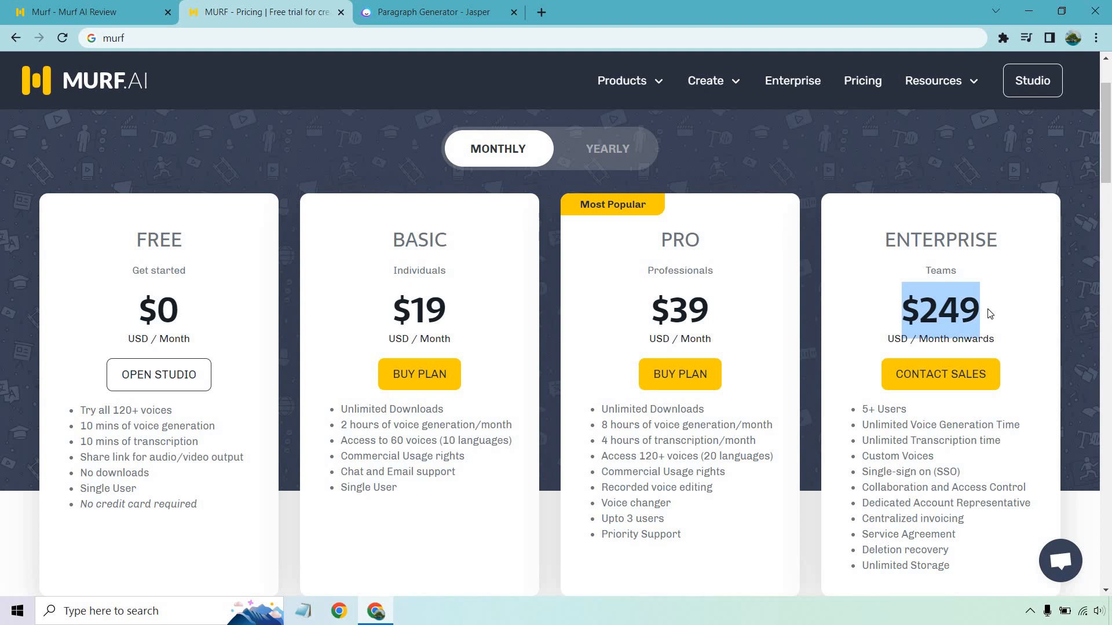
{"action": "left_click", "coordinate": [1088, 232]}
{"action": "scroll", "coordinate": [1086, 228], "scroll_direction": "down", "scroll_amount": 15}
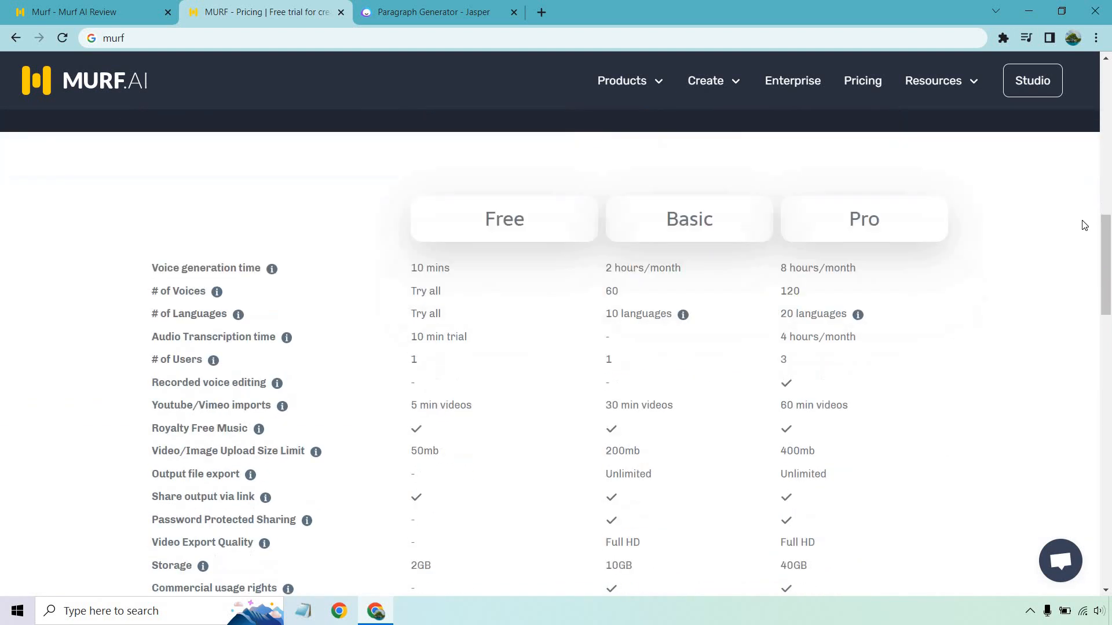
{"action": "left_click_drag", "start_coordinate": [1108, 237], "coordinate": [1110, 247]}
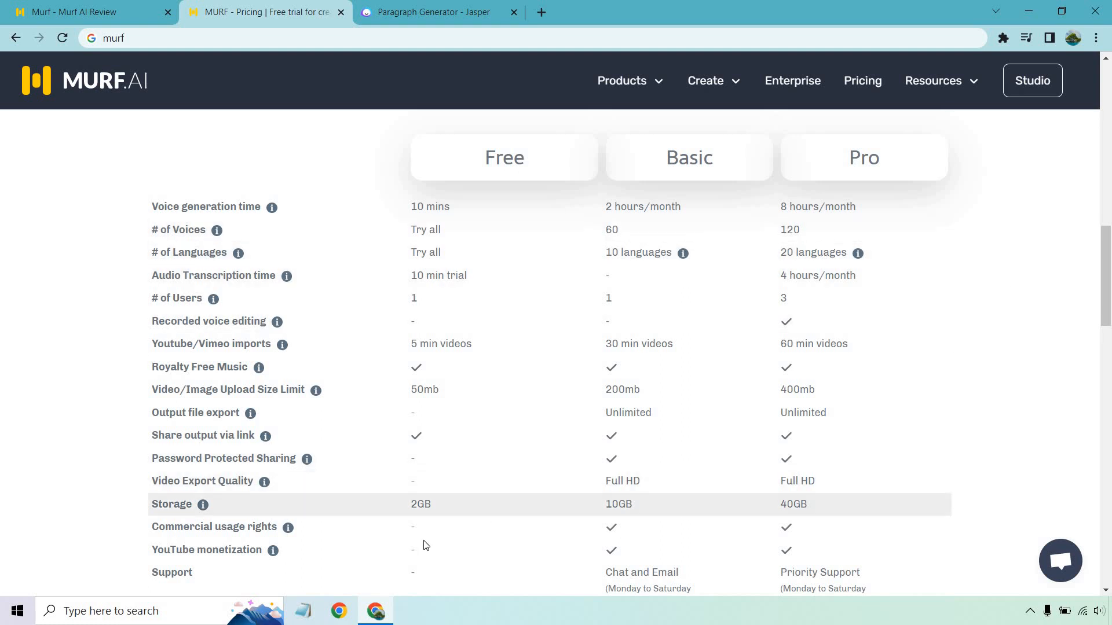
{"action": "mouse_move", "coordinate": [274, 553]}
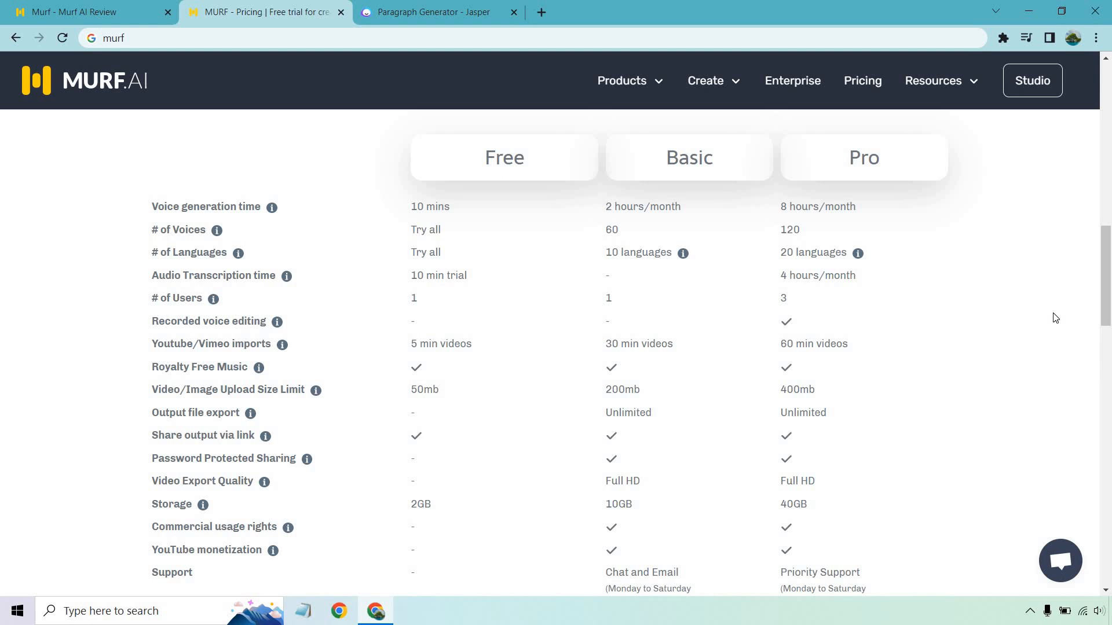
{"action": "mouse_move", "coordinate": [719, 82]}
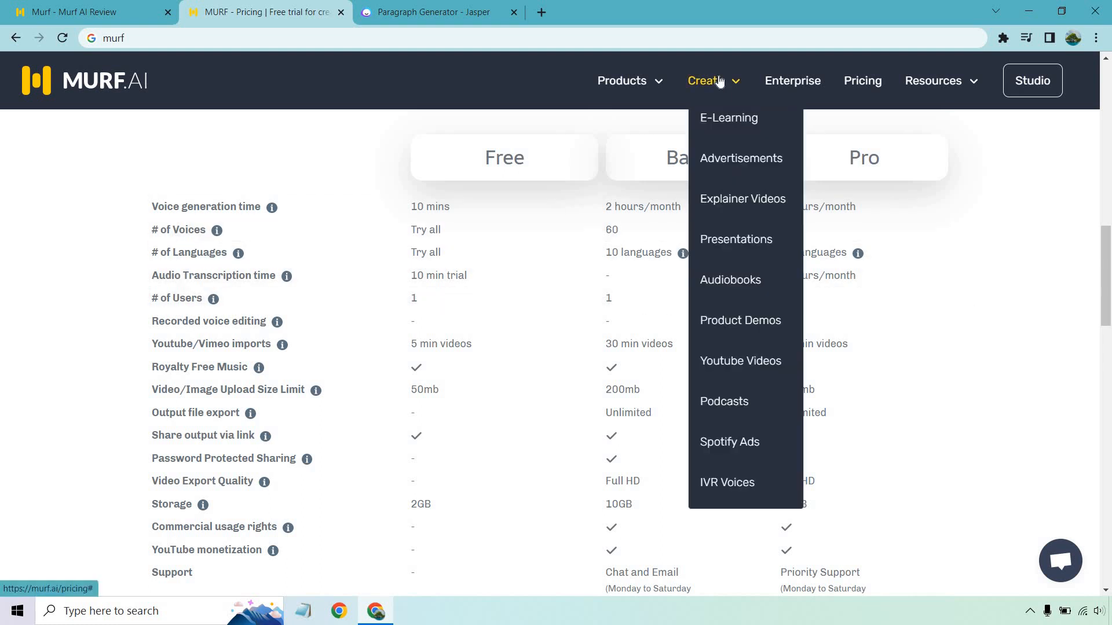